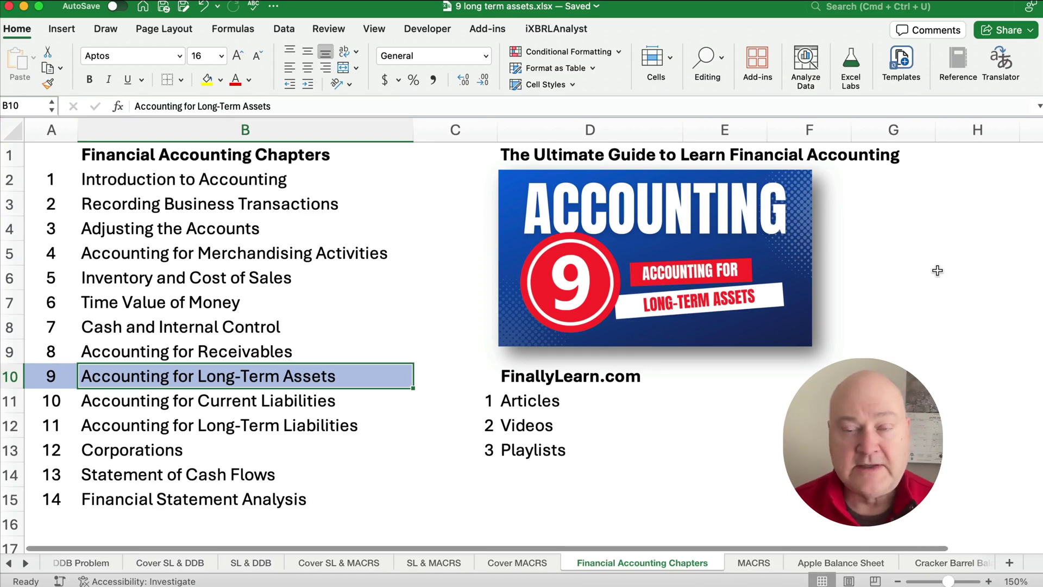
- Open the MACRS worksheet and bring the full MACRS rate table below the method notes into view
key("alt+Right")
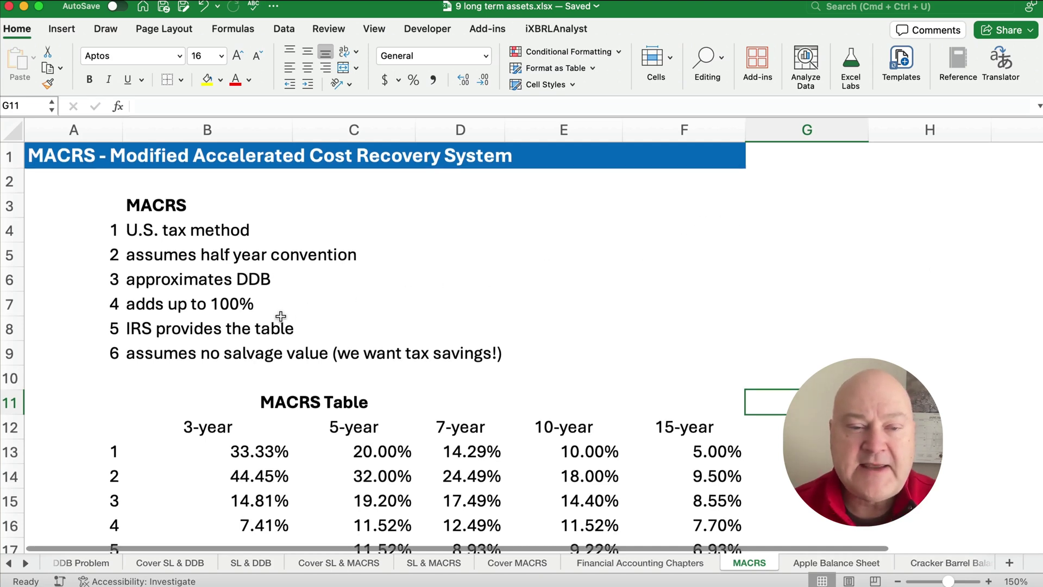
scroll(280, 316, "down", 3)
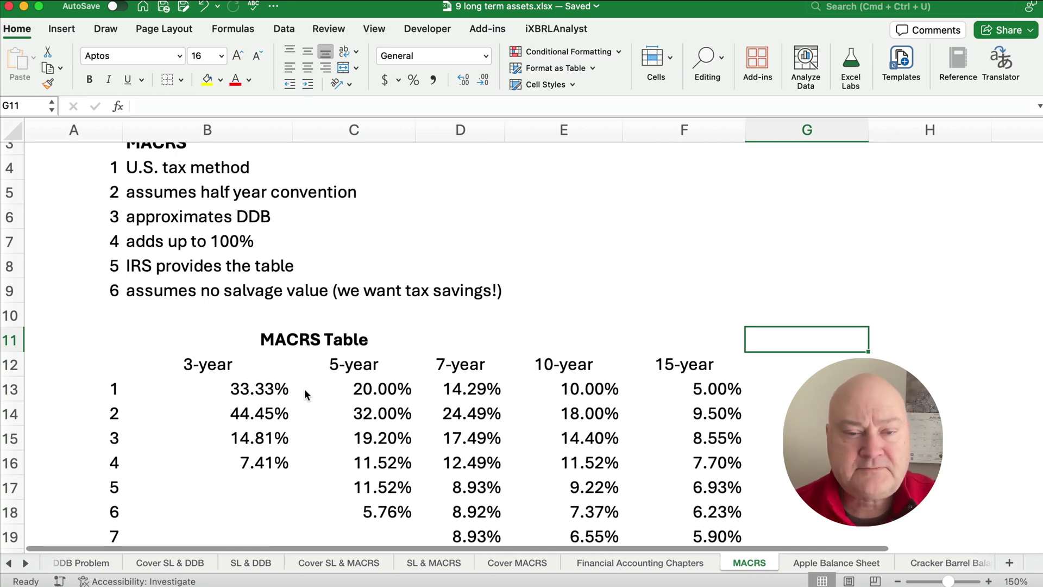
scroll(305, 388, "down", 1)
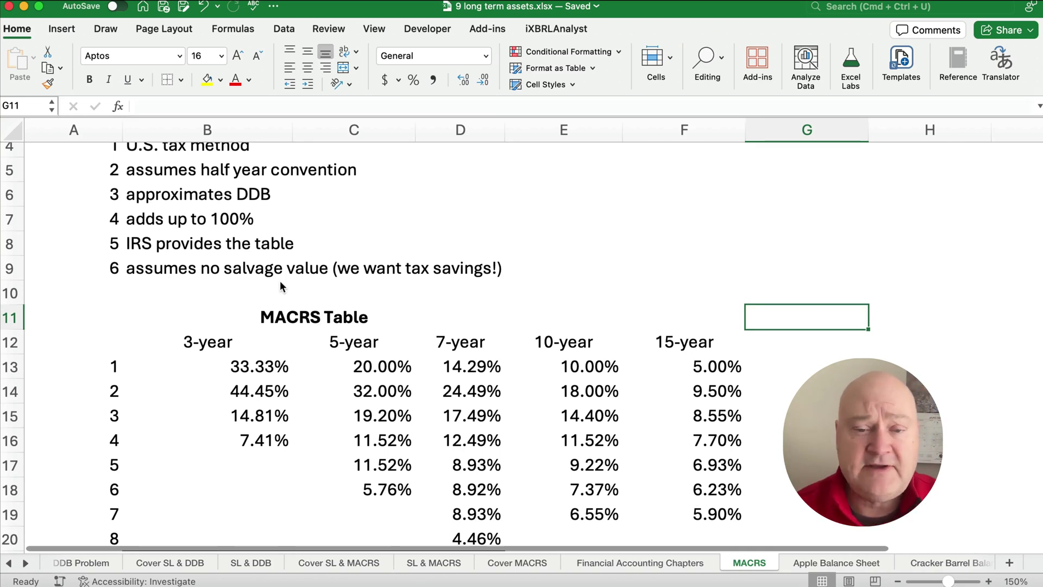
scroll(180, 377, "down", 2)
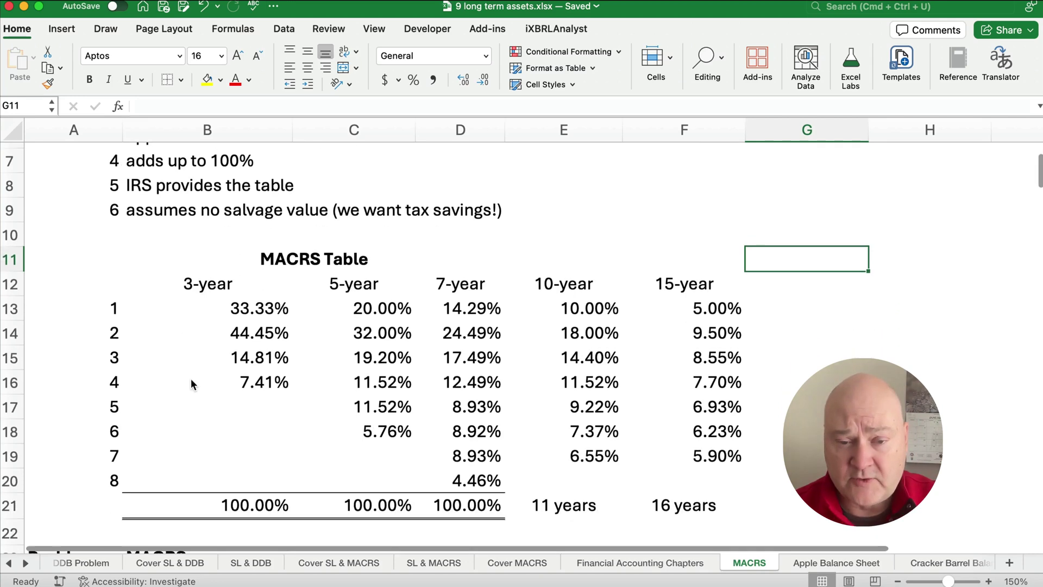
scroll(144, 313, "down", 1)
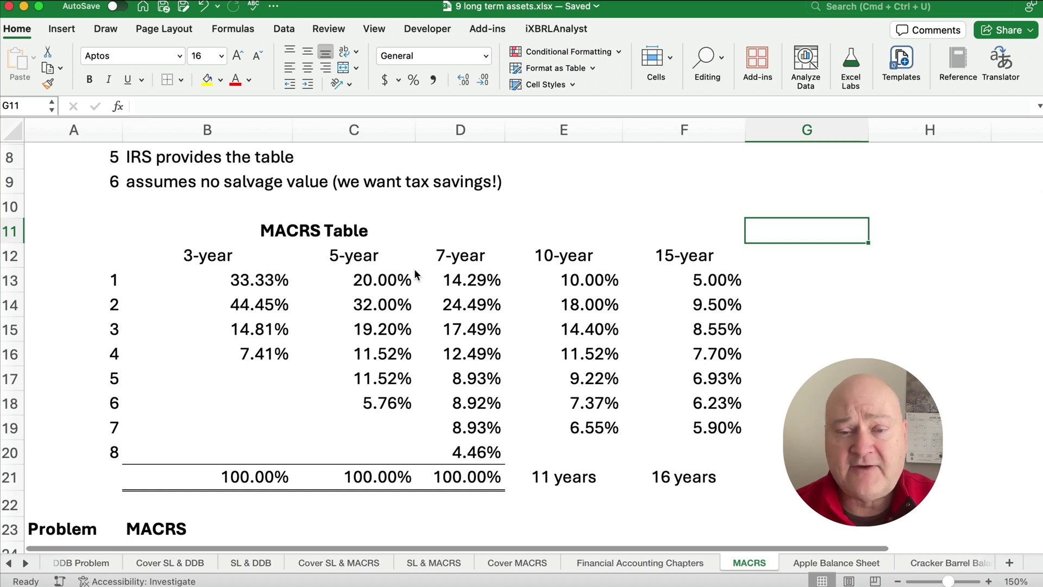
- Examine the MACRS table's yearly rates for the 3-, 5-, 7- and 10-year classes, including year 6 of the 5-year class
left_click_drag(225, 258, 477, 454)
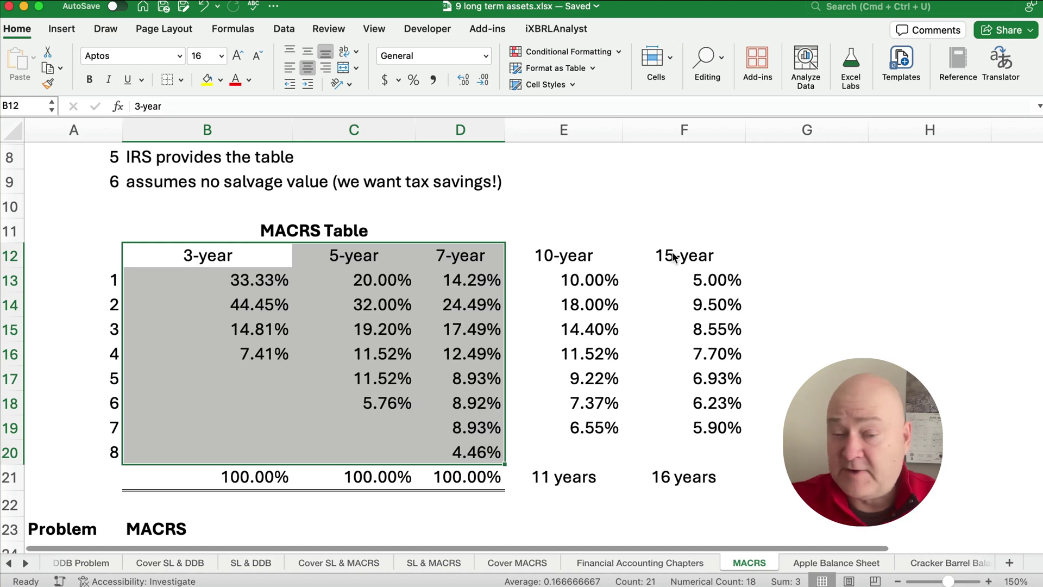
left_click_drag(604, 281, 608, 413)
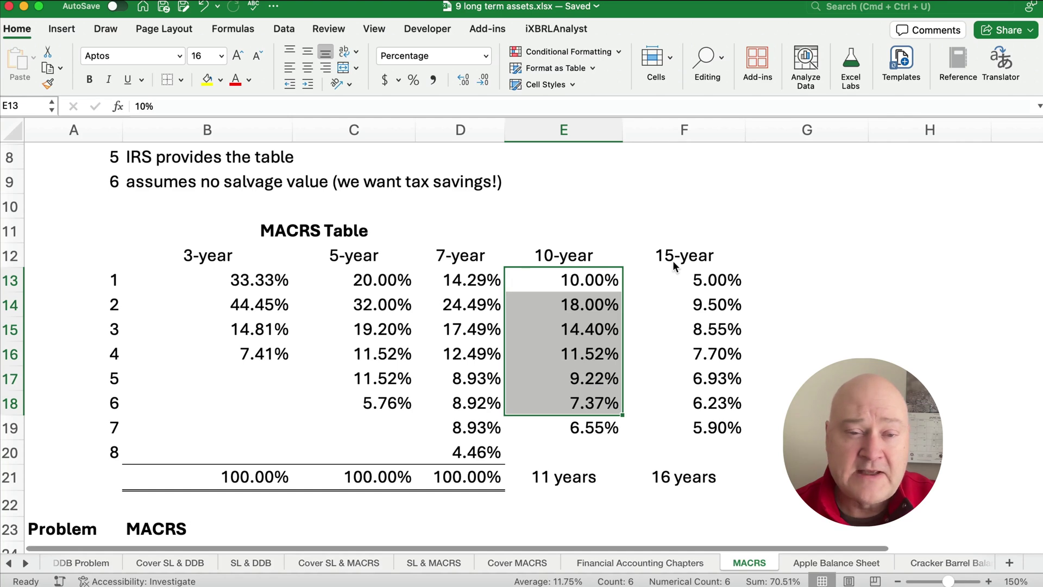
left_click(254, 285)
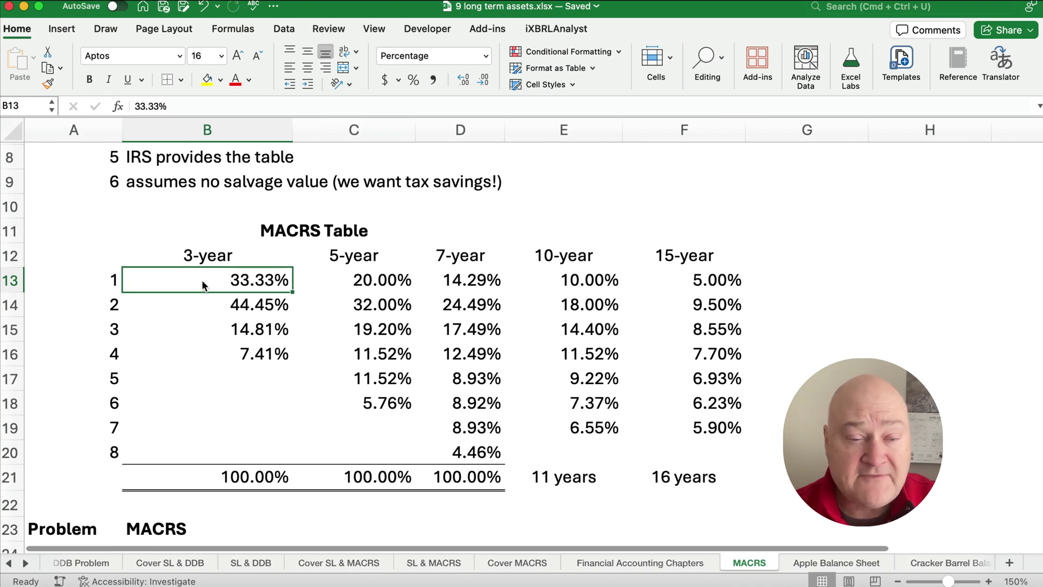
left_click_drag(202, 285, 208, 348)
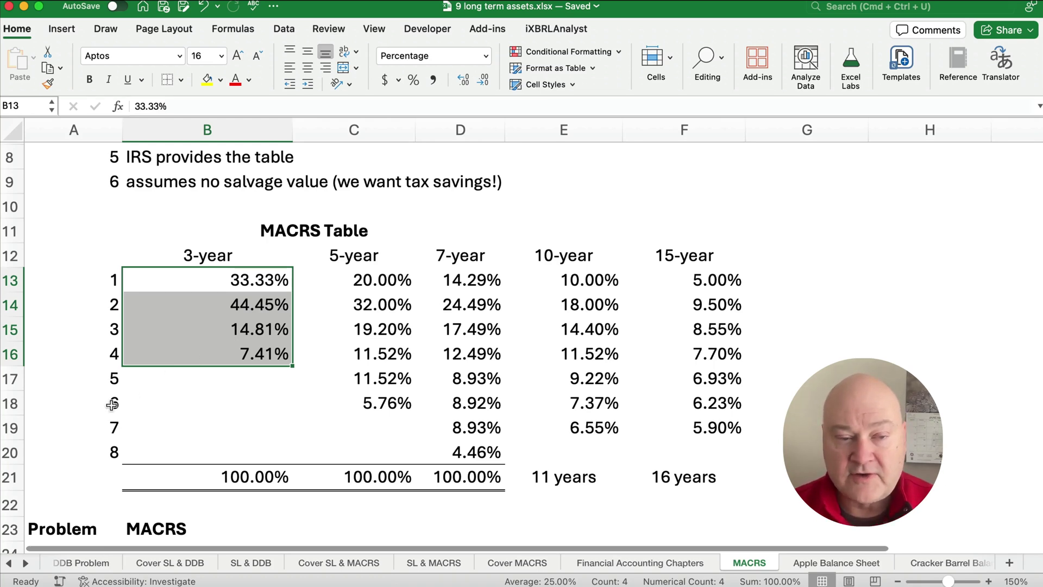
left_click_drag(115, 403, 347, 402)
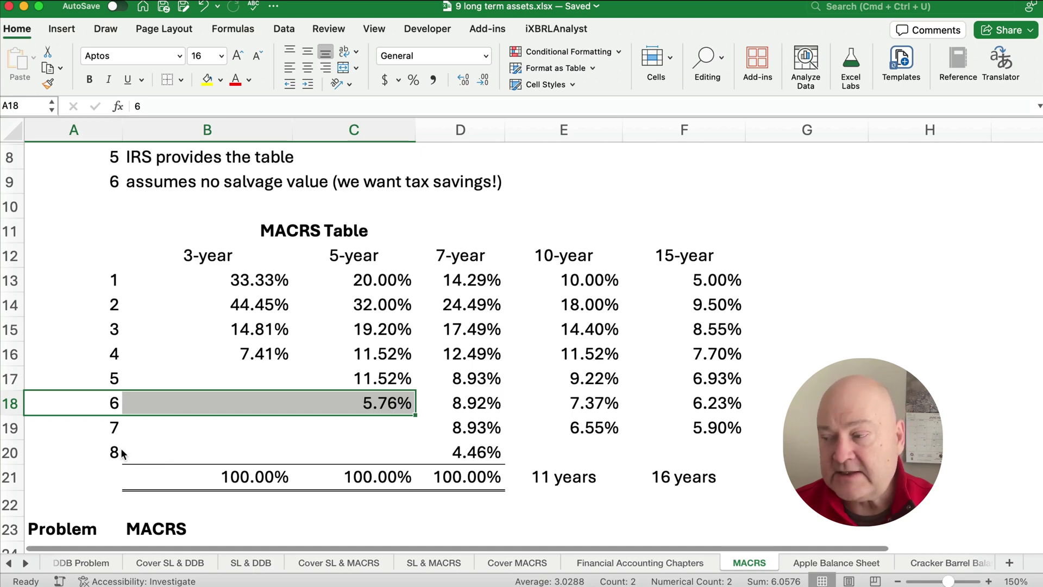
- Clear the useful life value in the Equipment table of the MACRS problem
scroll(134, 464, "down", 10)
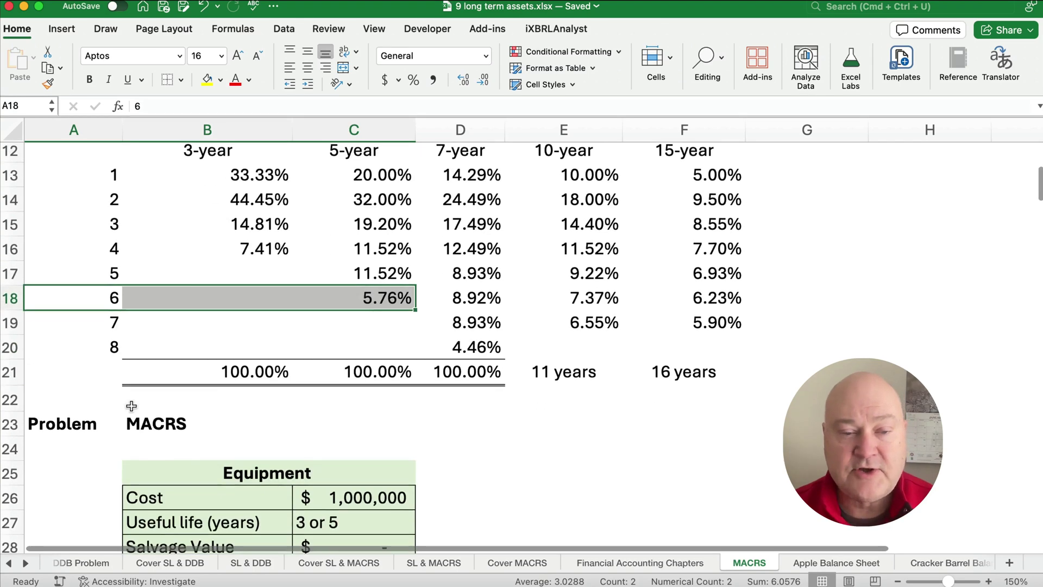
left_click(323, 335)
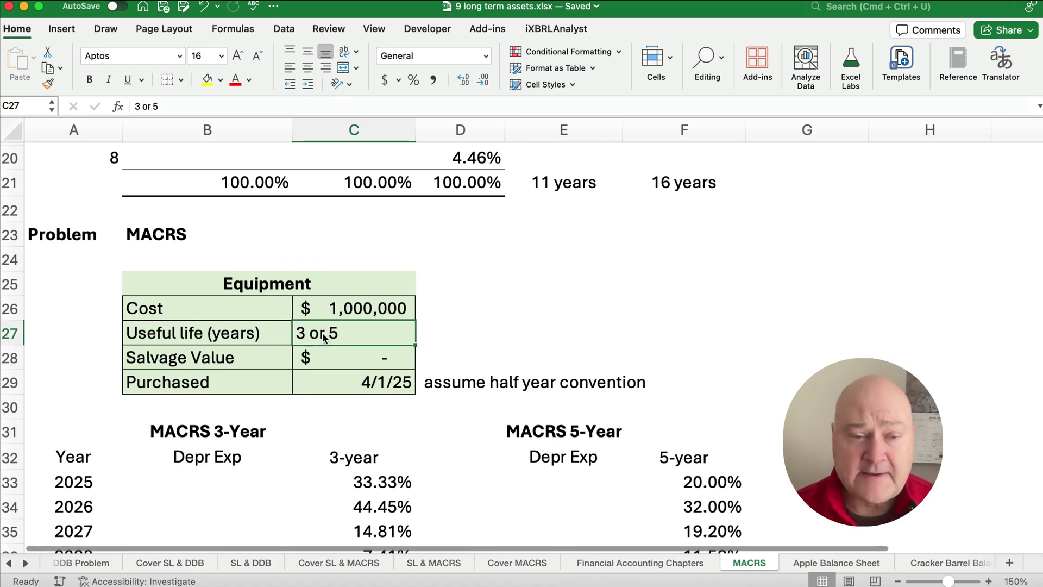
scroll(324, 337, "down", 4)
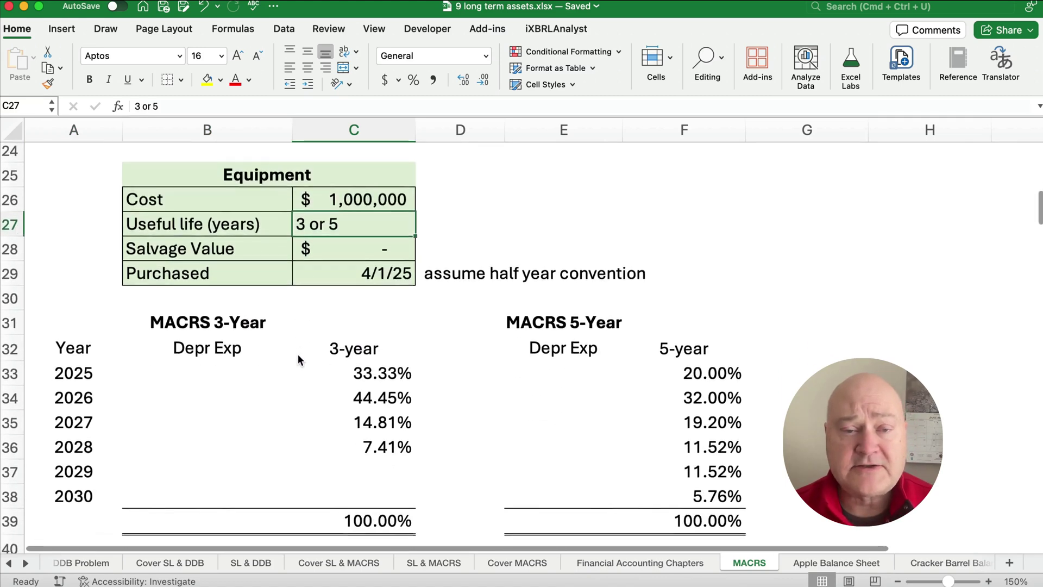
scroll(297, 360, "down", 1)
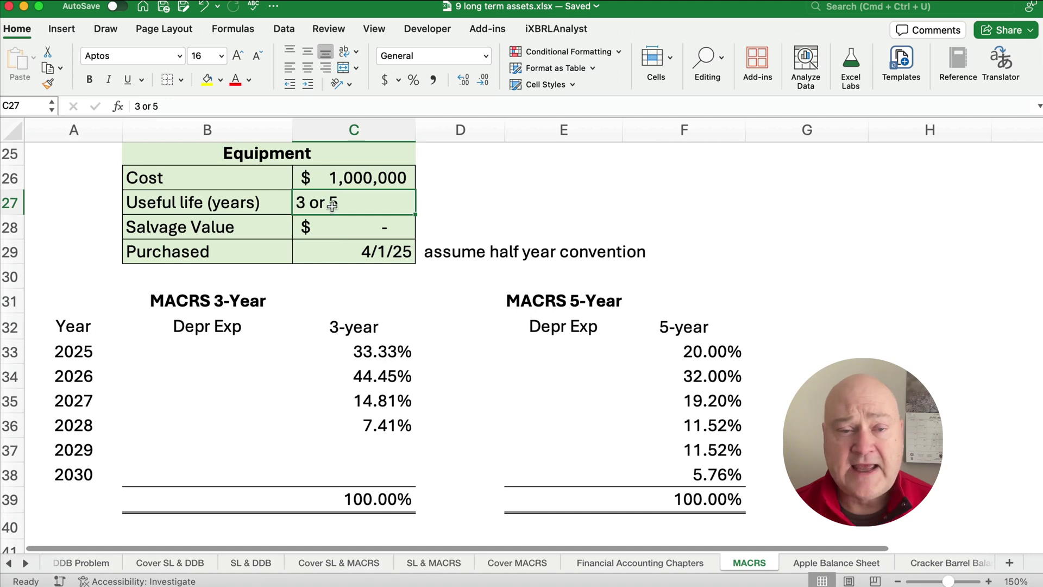
key("Delete")
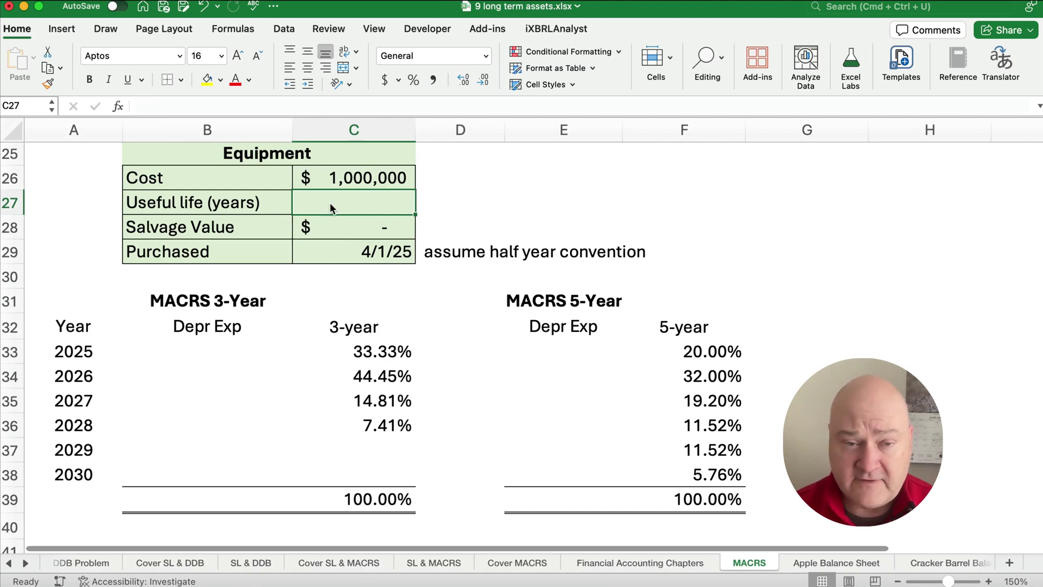
- Examine the 3-year rates in C33:C36 and the SUM formulas totalling the 3-year and 5-year rates in C39 and F39
left_click(227, 411)
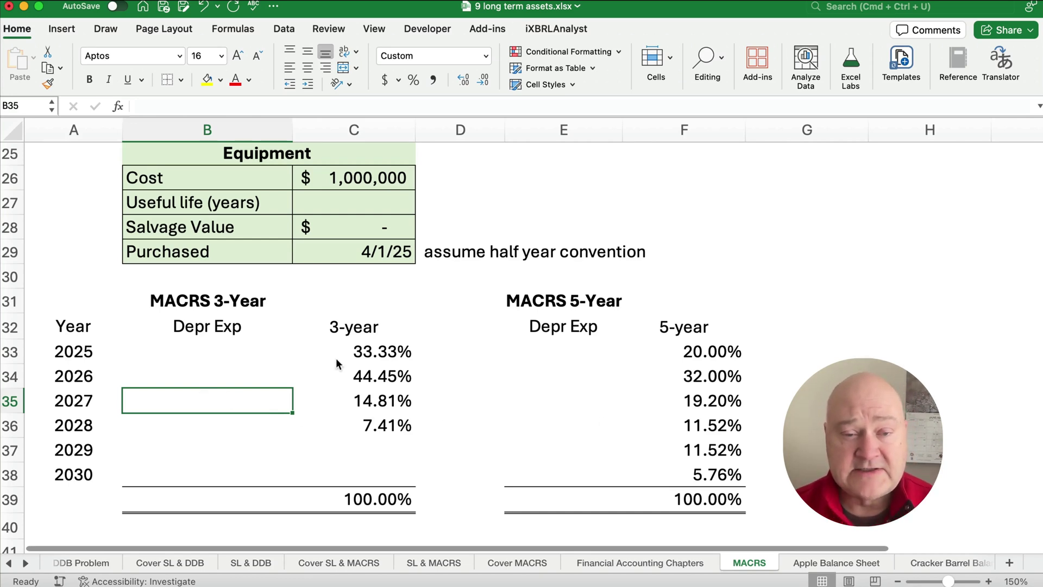
left_click_drag(364, 352, 377, 419)
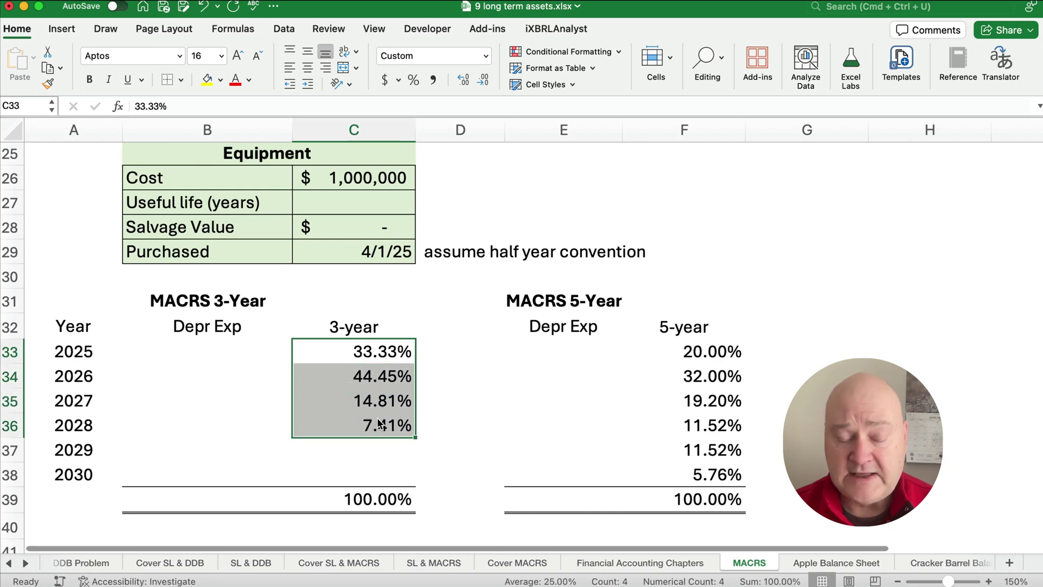
left_click(375, 498)
key("F2")
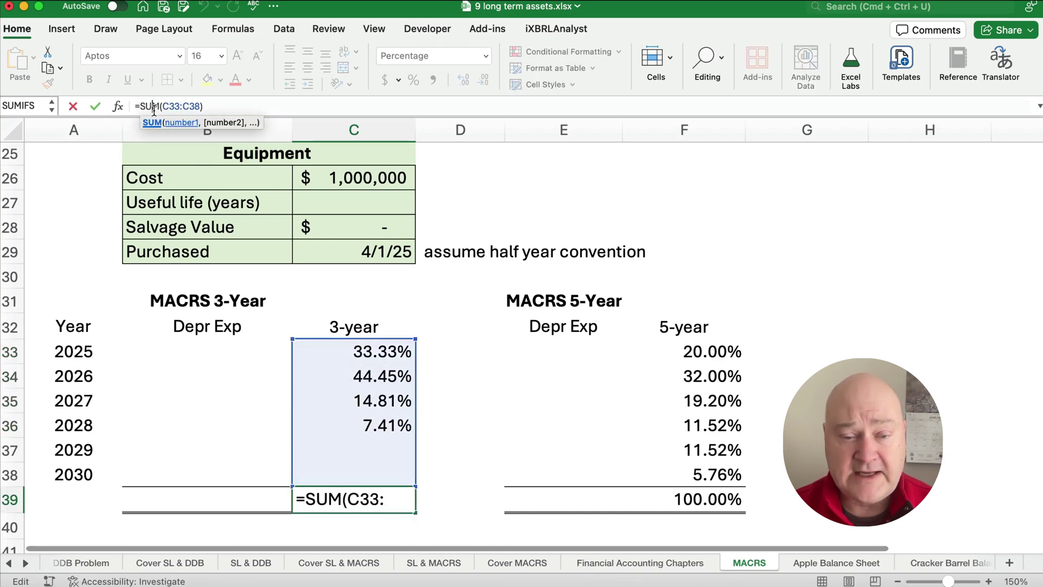
key("Escape")
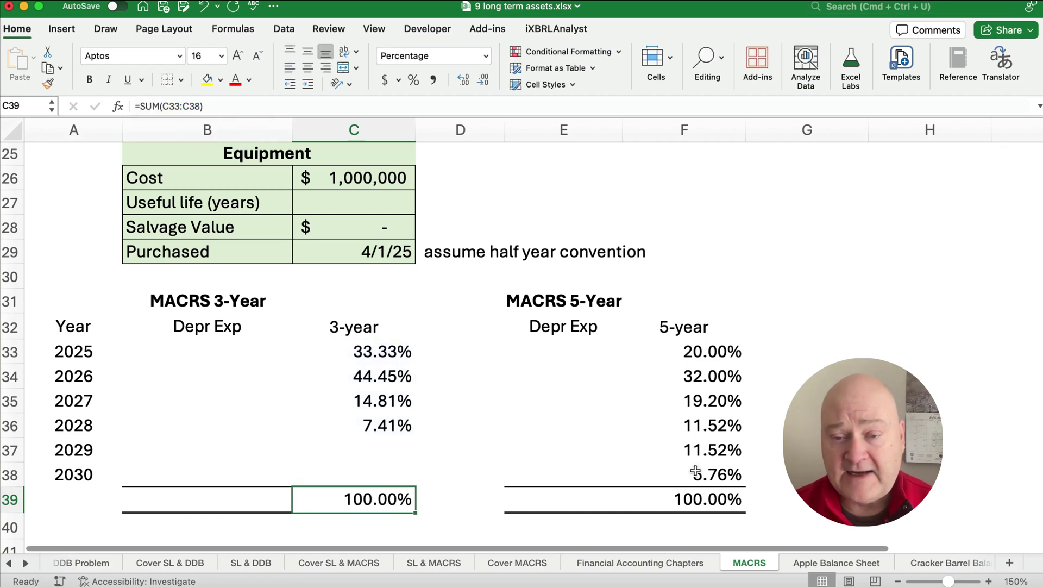
left_click(698, 498)
left_click(194, 105)
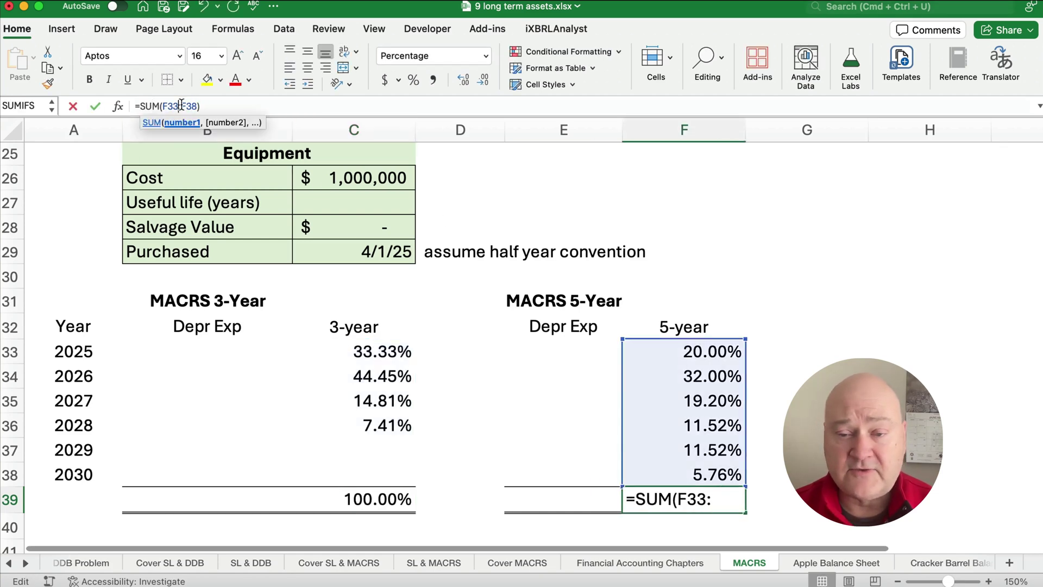
key("Escape")
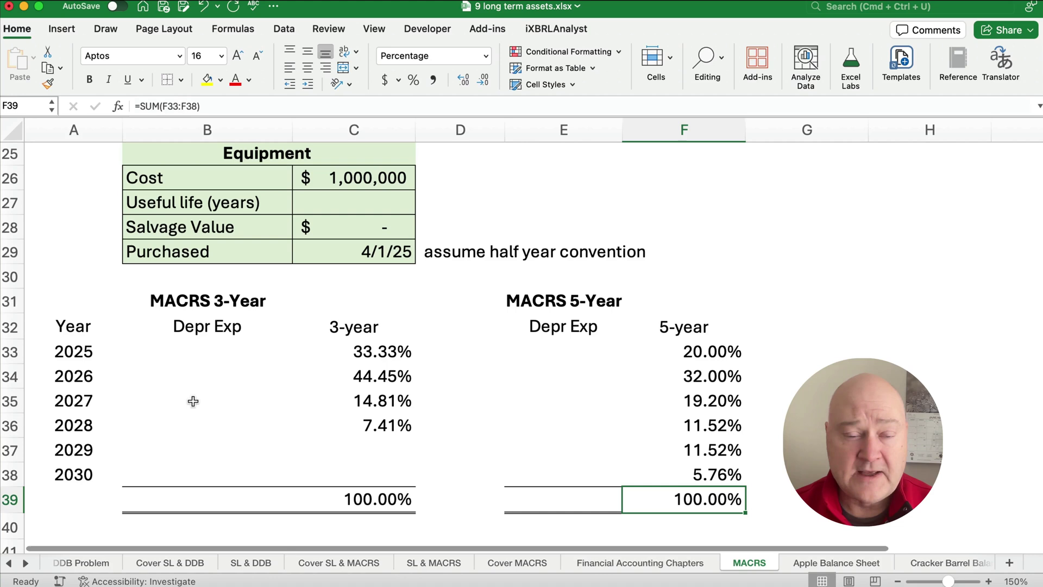
- Calculate the 2025 3-year MACRS depreciation in B33 as =$C$26*C33 and fill the formula down to B38 for 2030
left_click(197, 353)
type("=")
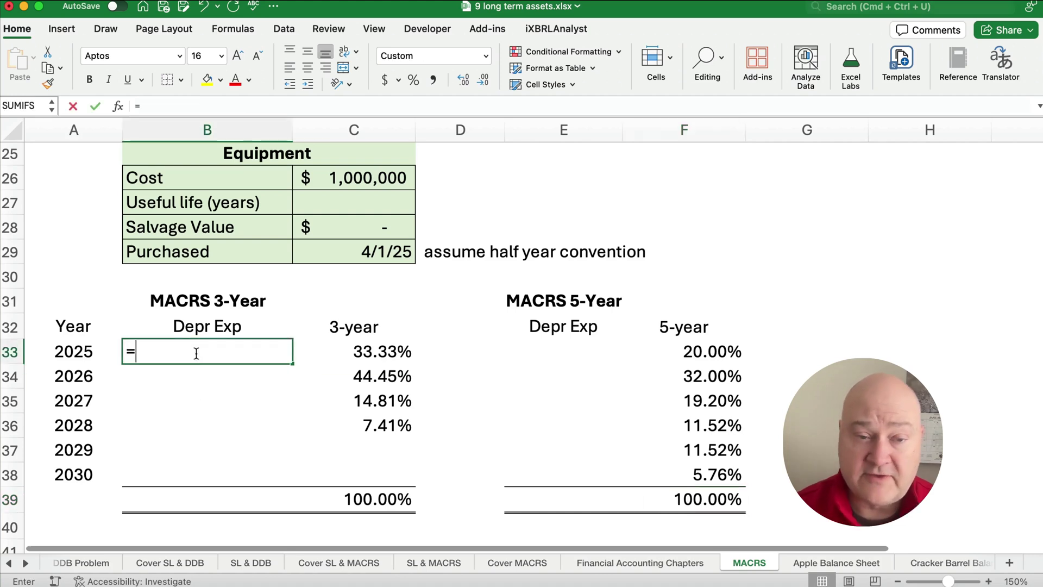
left_click(358, 184)
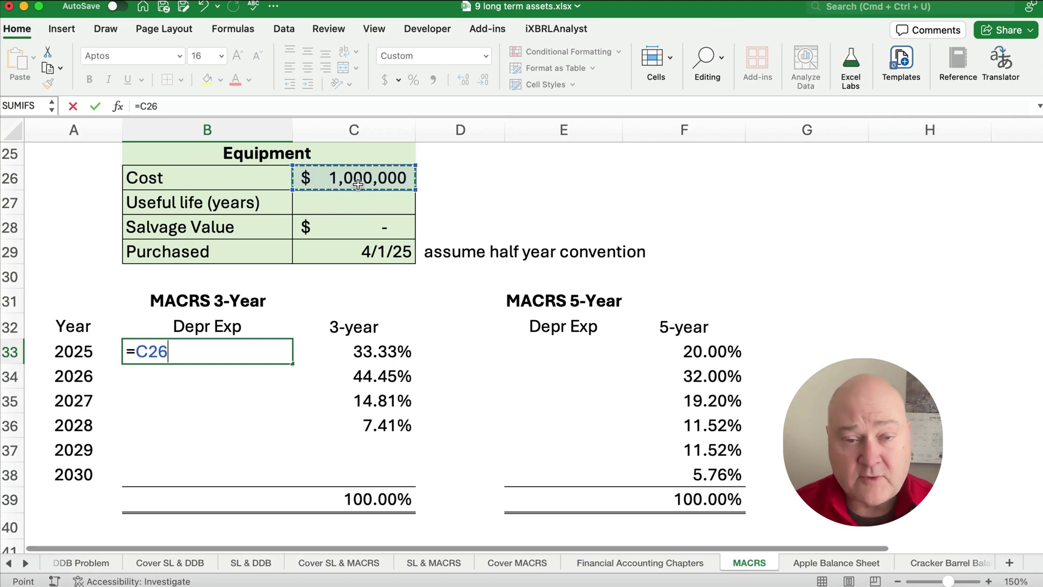
key("super+t")
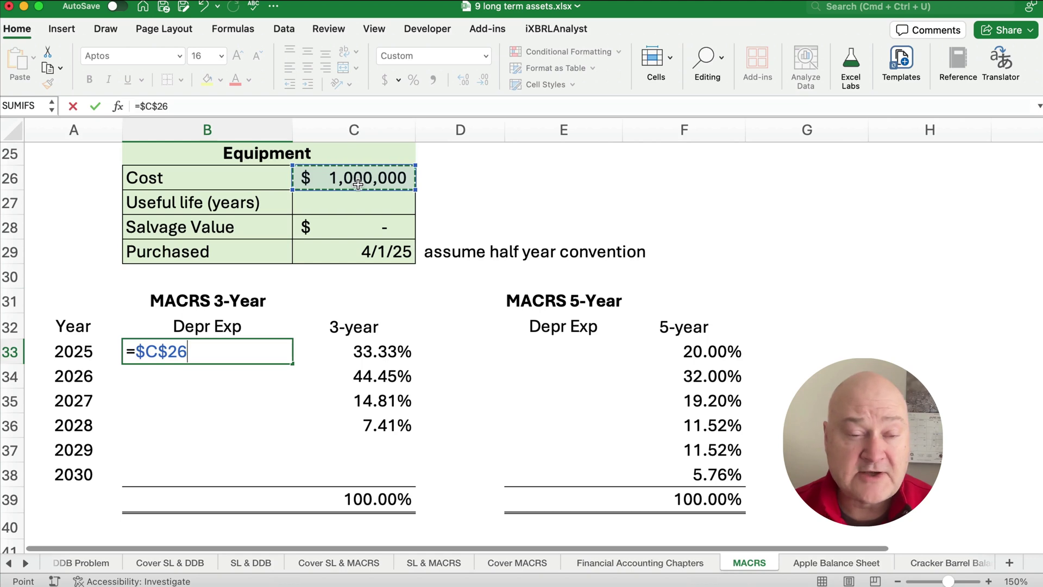
type("*")
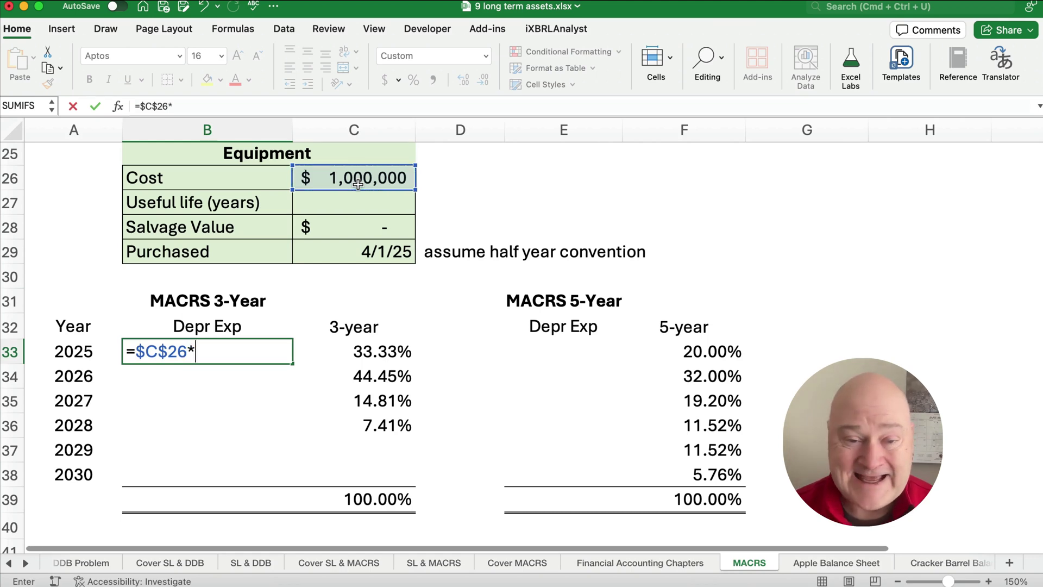
left_click(367, 354)
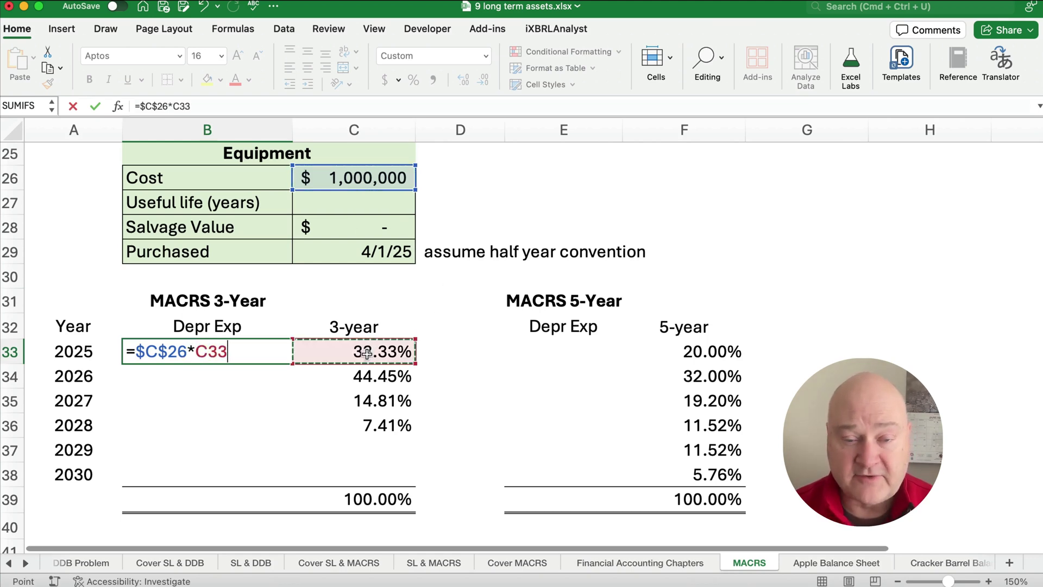
key("Return")
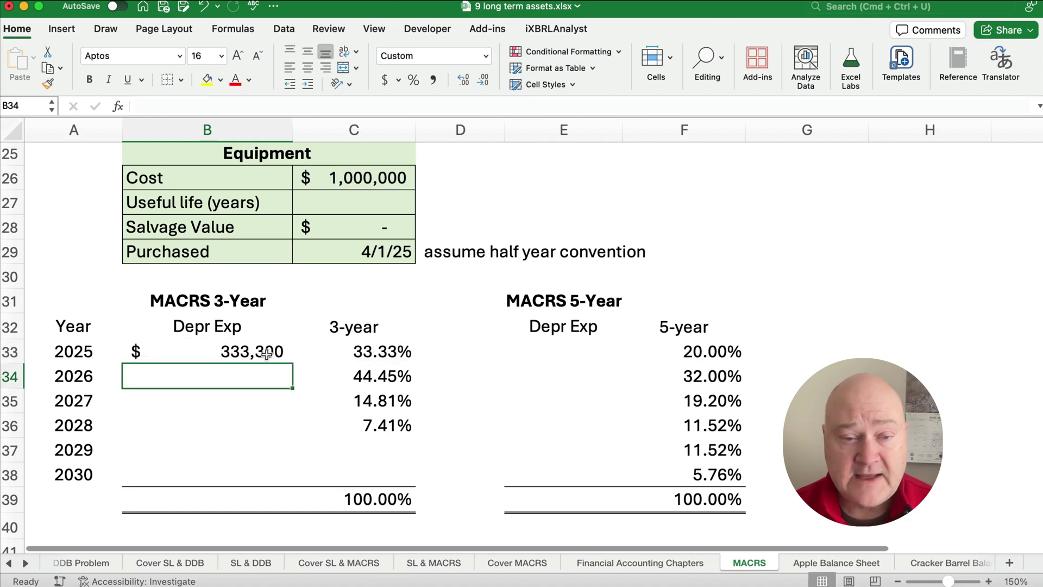
left_click(268, 354)
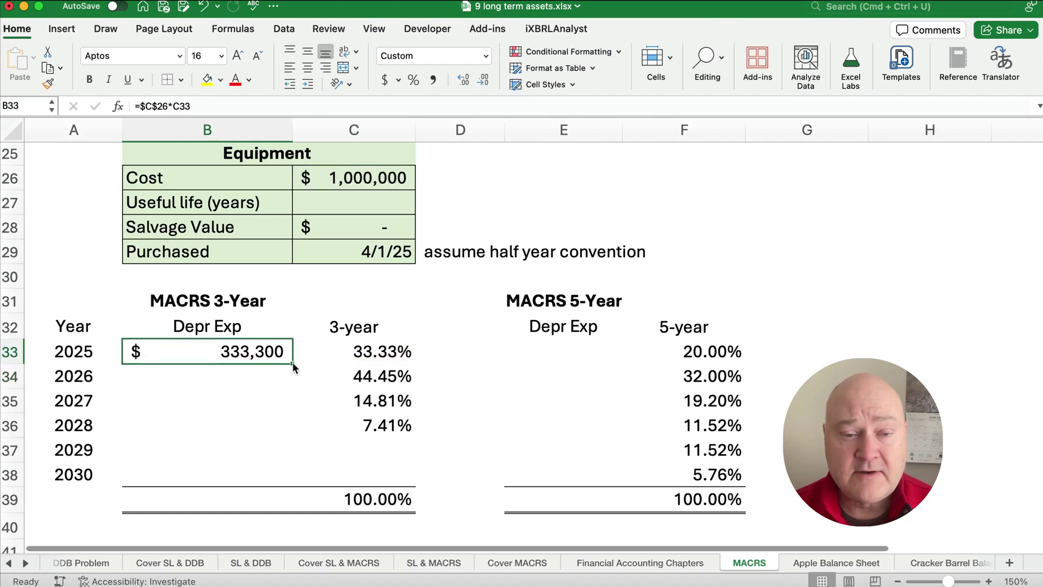
left_click_drag(293, 362, 291, 474)
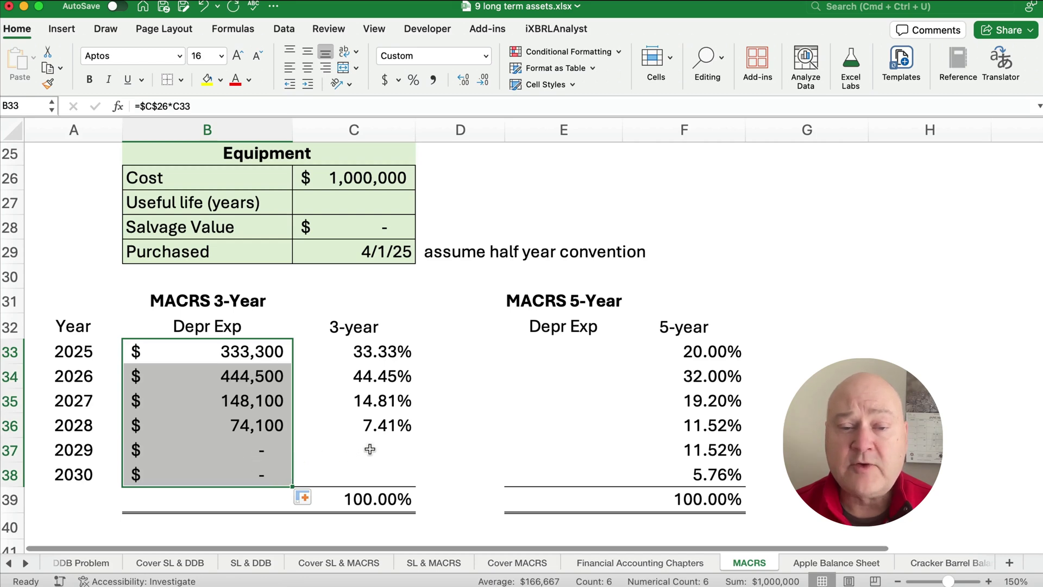
- Total the 3-year depreciation expense in B39 with =SUM(B33:B38) and select the 2025 and 2026 amounts
left_click(247, 496)
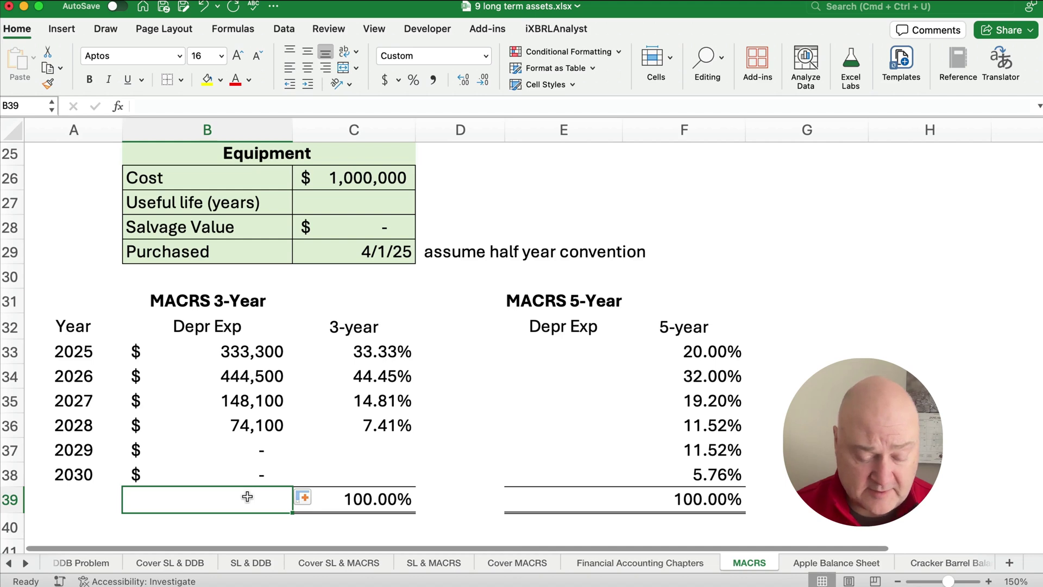
key("super+shift+t")
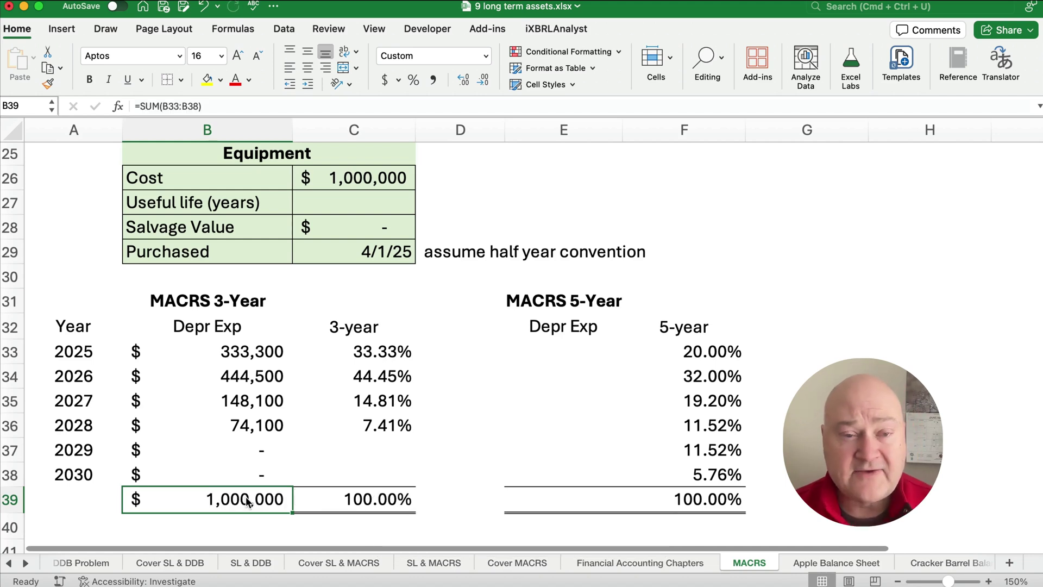
left_click(154, 105)
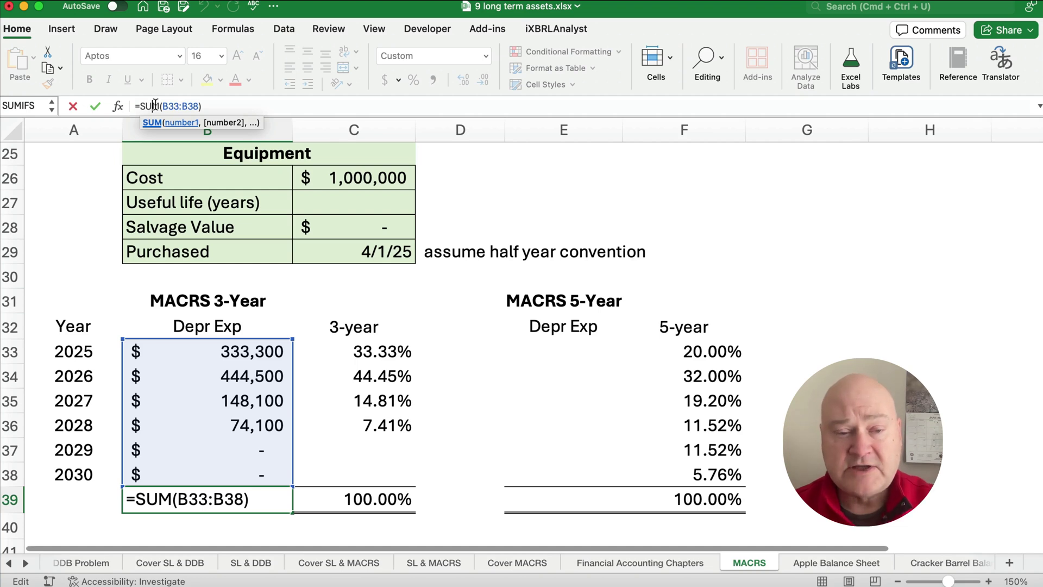
key("Return")
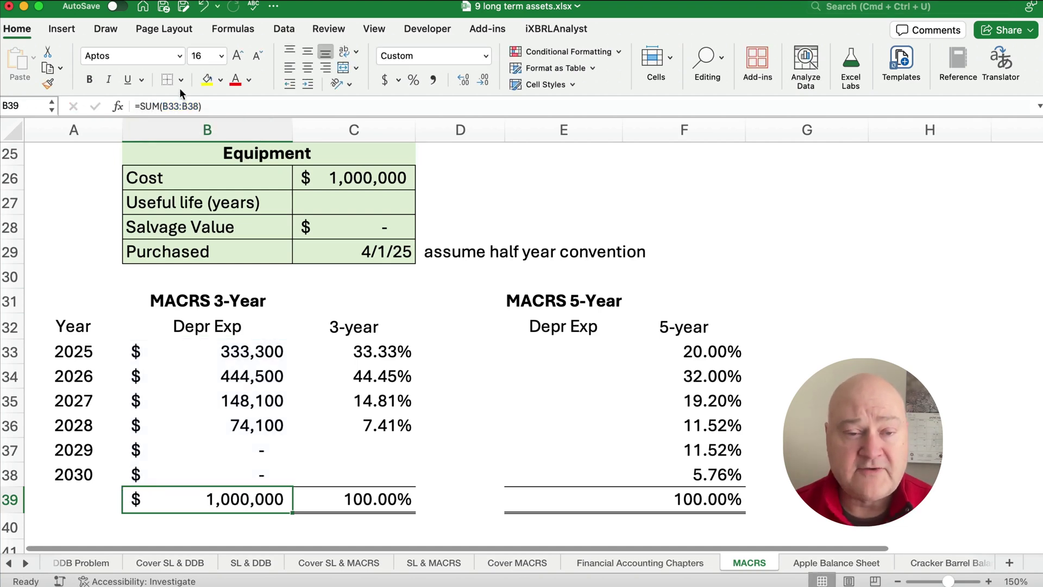
left_click(196, 352)
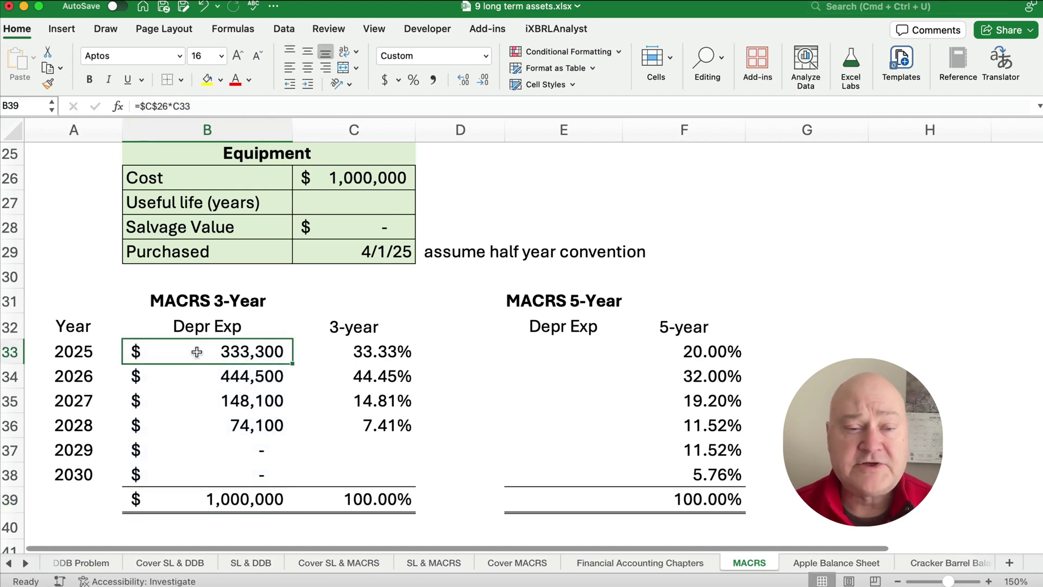
left_click_drag(196, 352, 194, 374)
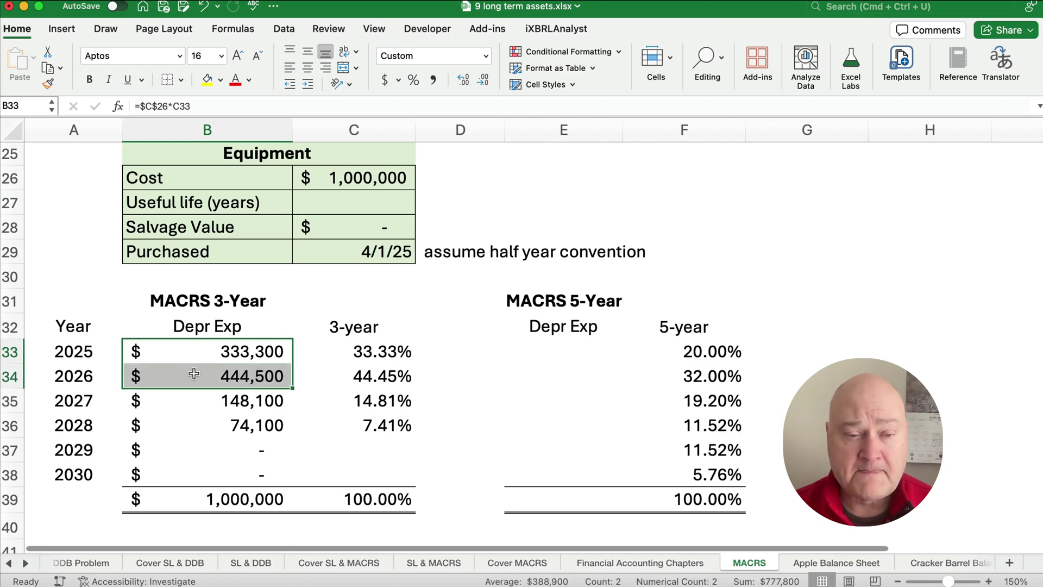
left_click(206, 403)
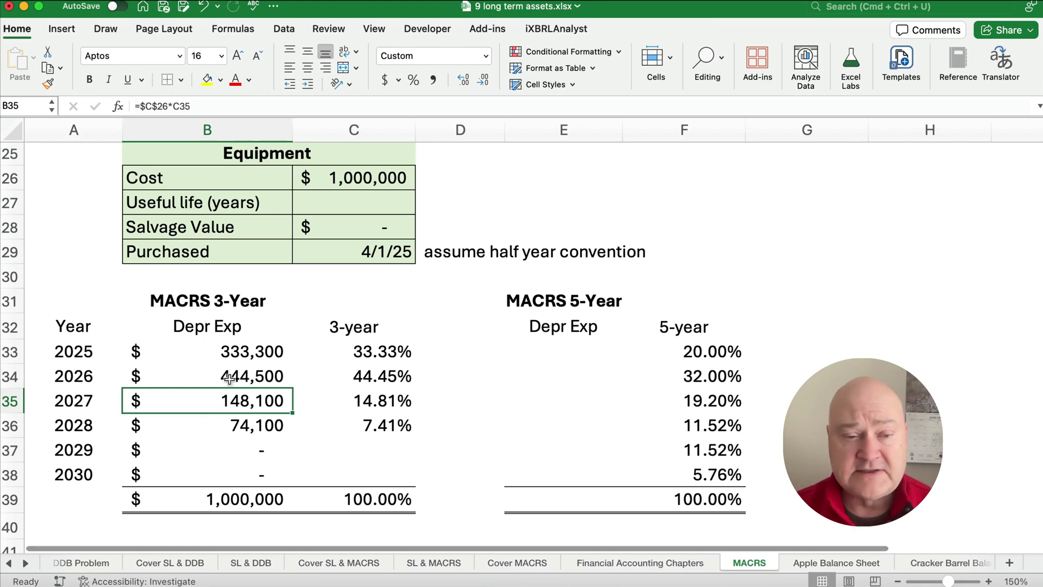
left_click_drag(233, 353, 230, 374)
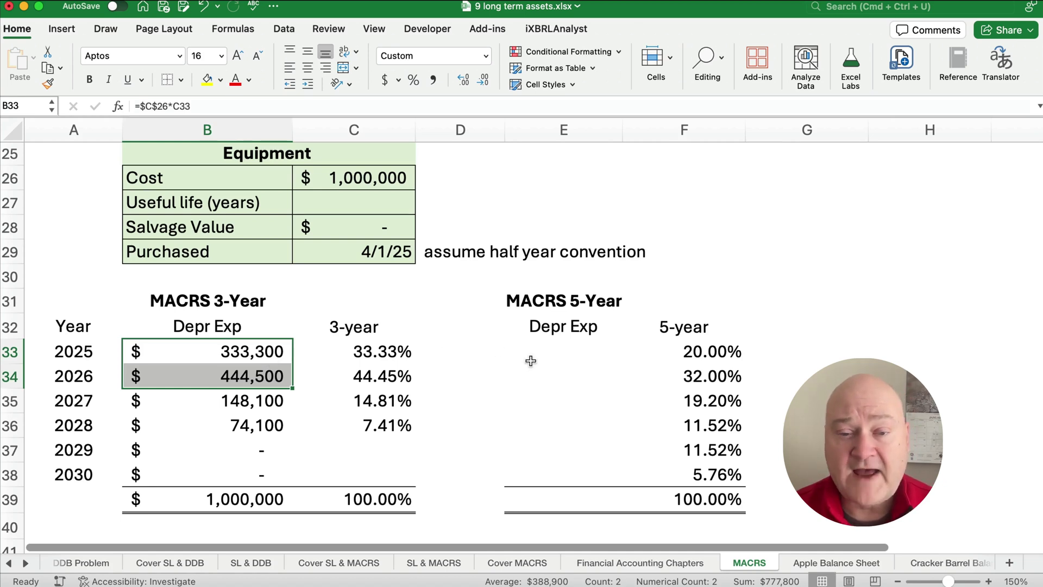
- Calculate the 2025 5-year MACRS depreciation in E33 as =$C$26*F33 and fill the formula down to E38 for 2030
left_click(552, 361)
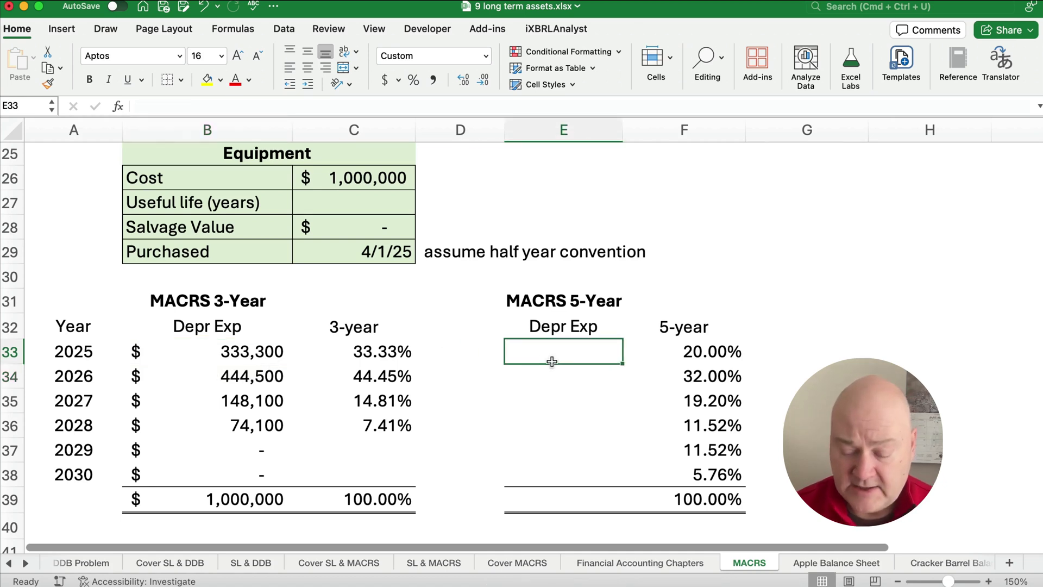
type("=")
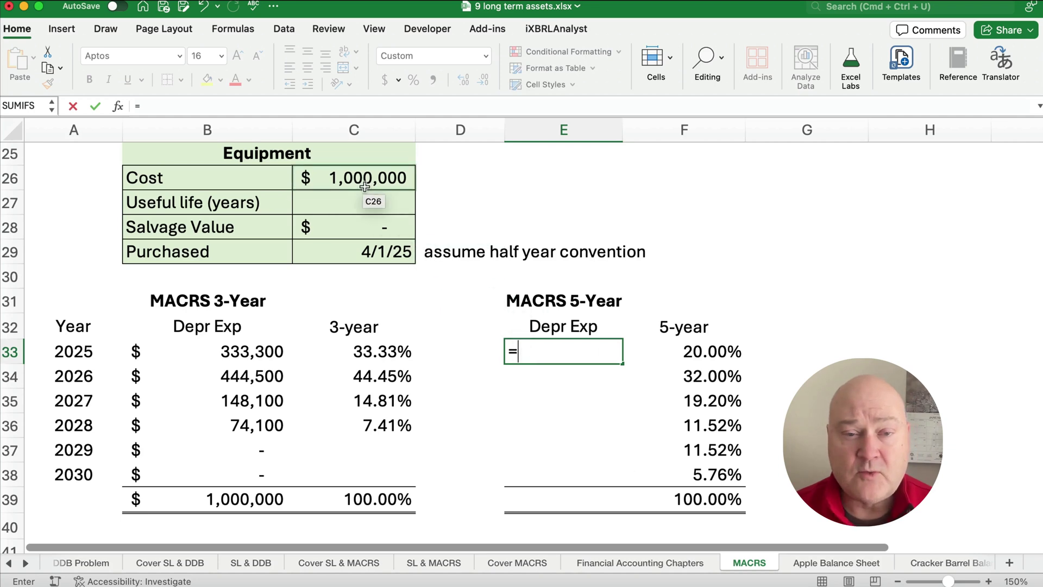
left_click(365, 187)
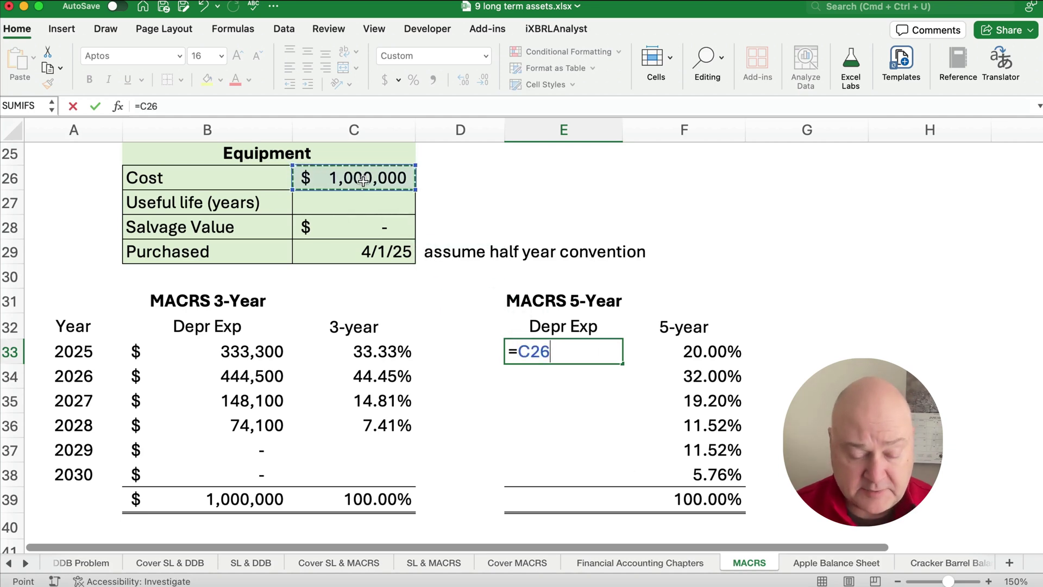
key("F4")
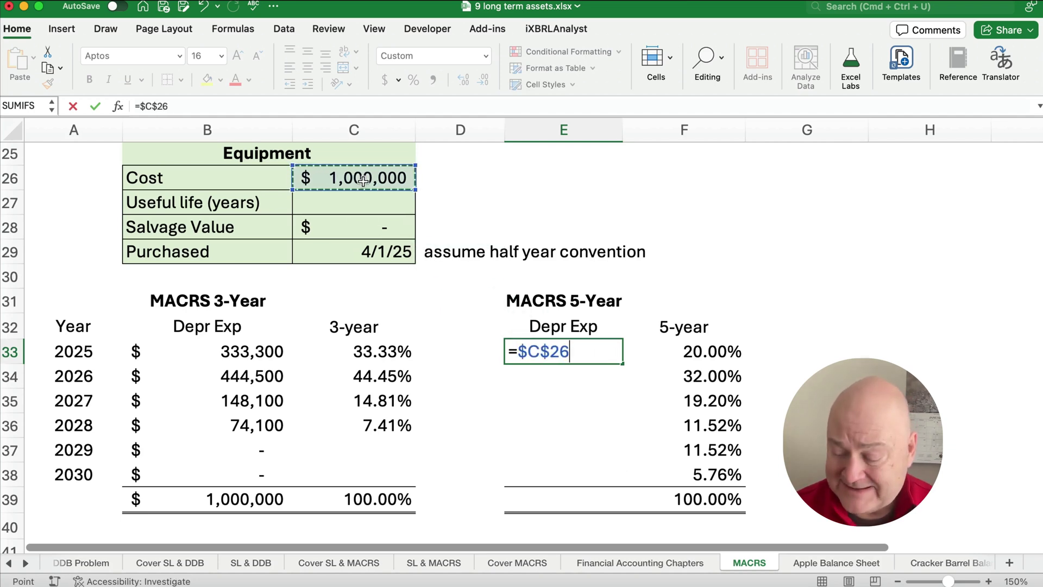
type("*")
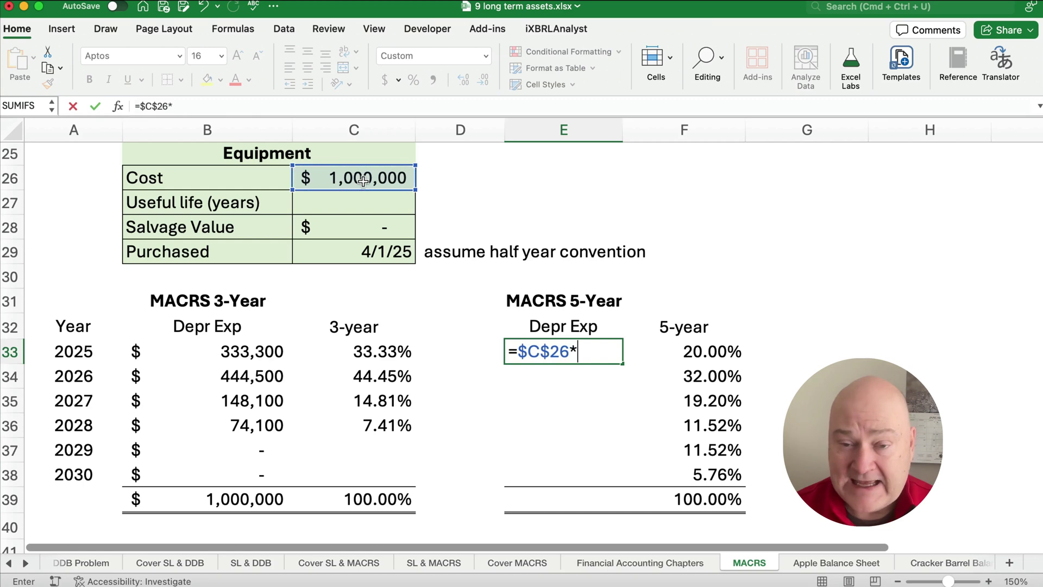
left_click(680, 349)
key("Return")
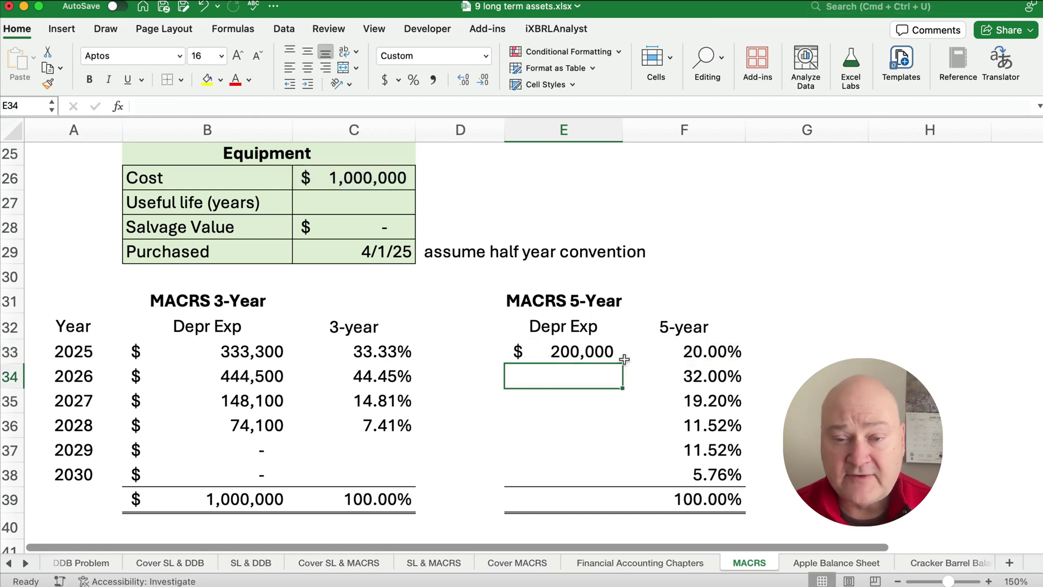
left_click(589, 349)
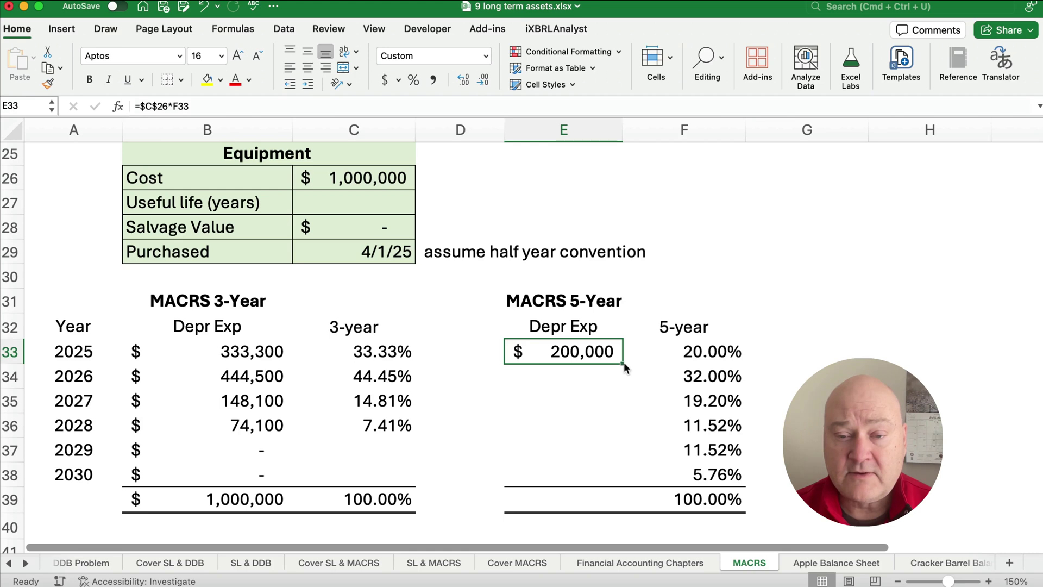
left_click_drag(622, 363, 619, 477)
- Total the 5-year depreciation expense in E39 with =SUM(E33:E38) and check the formula without changing it
left_click(570, 503)
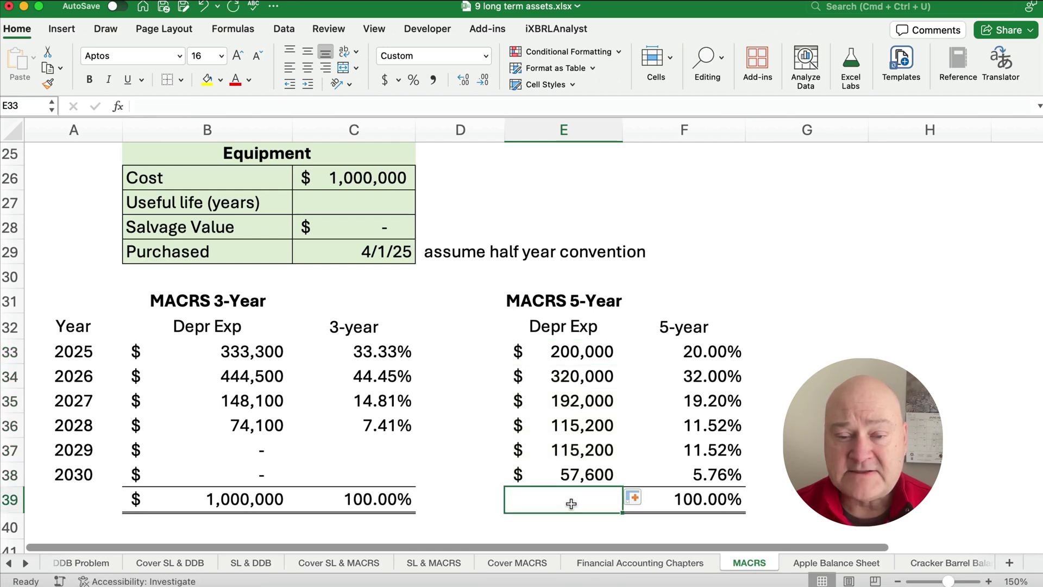
key("super+shift+t")
key("super+shift+t")
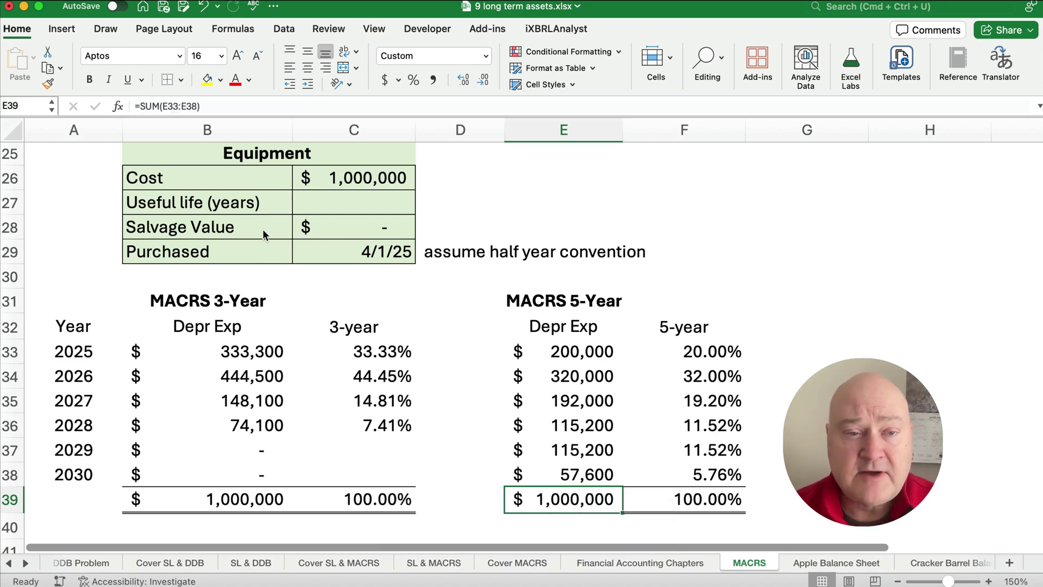
left_click(160, 113)
key("Escape")
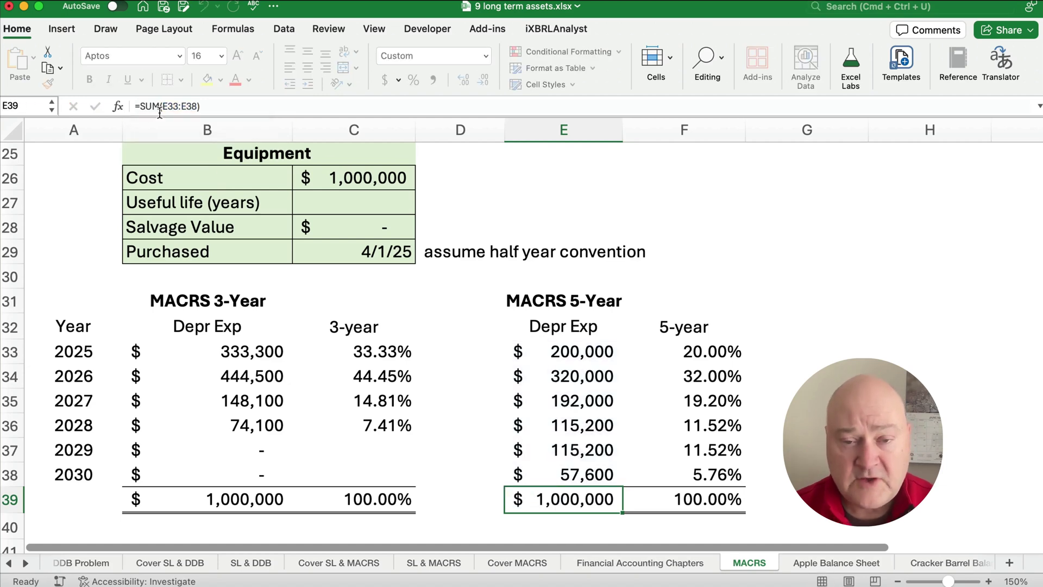